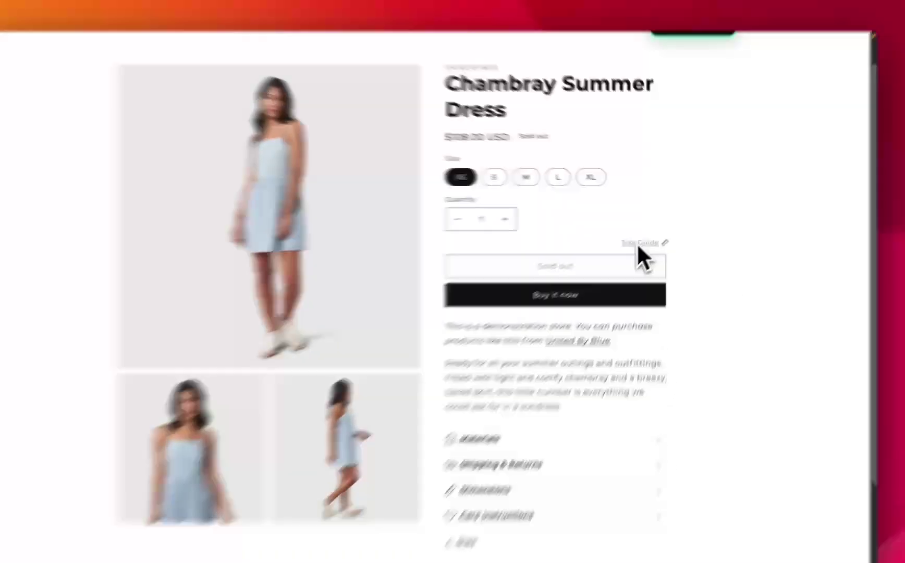
Open the product page's size guide popup, then close it again
left_click(650, 234)
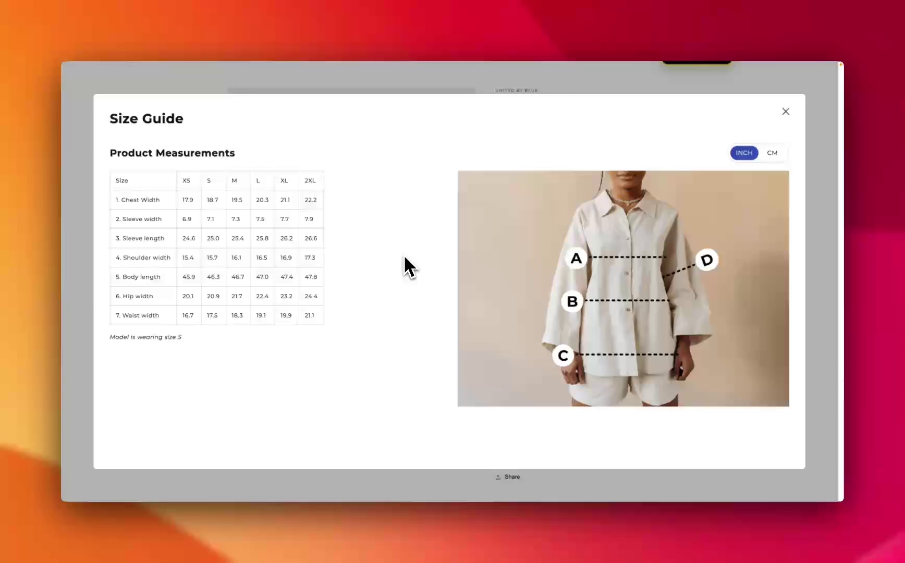
left_click(786, 111)
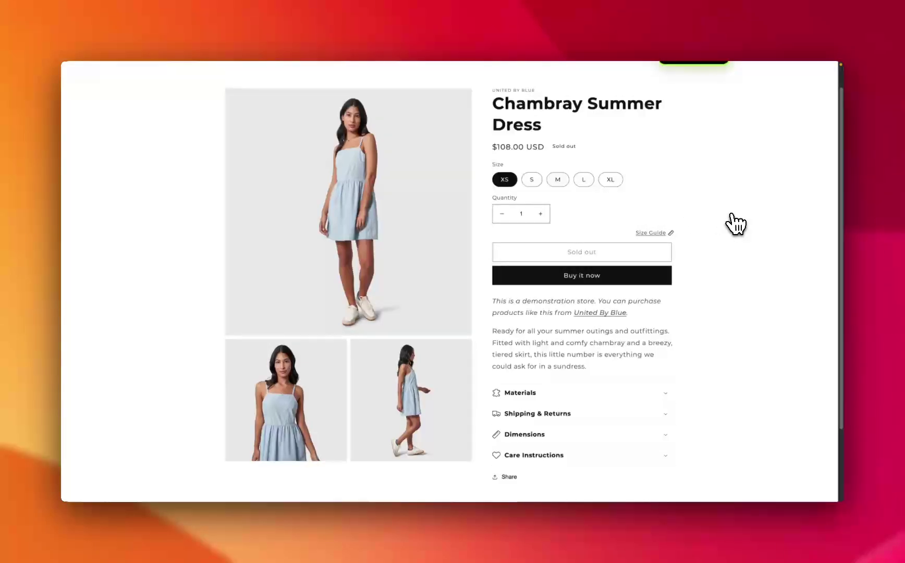
scroll(736, 224, "up", 1)
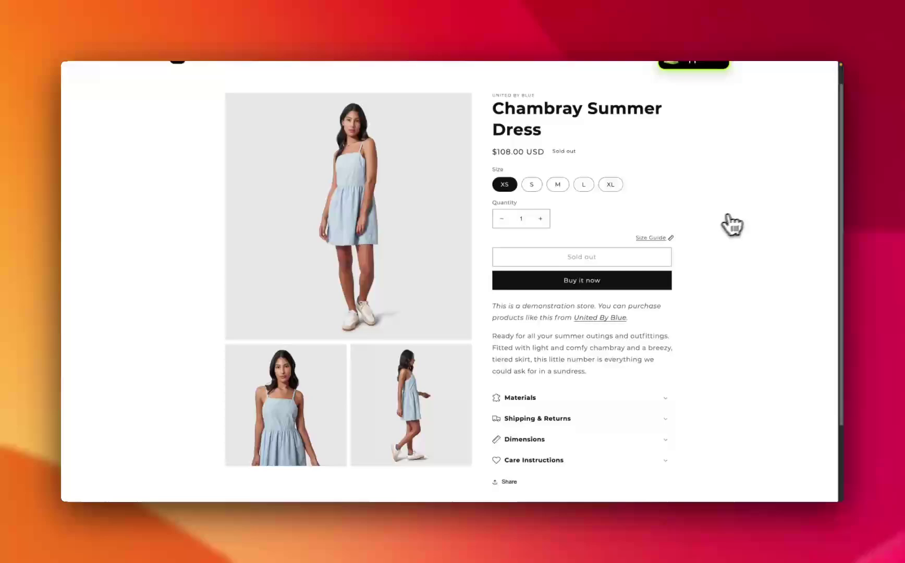
Reopen the size guide, view it in CM then INCH, and exit the demo to Section Store
left_click(658, 239)
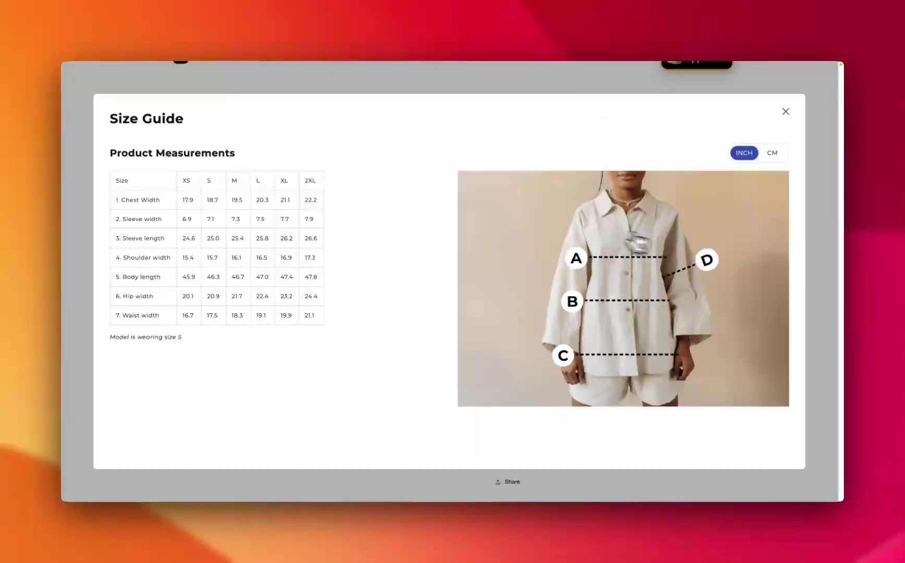
left_click(771, 154)
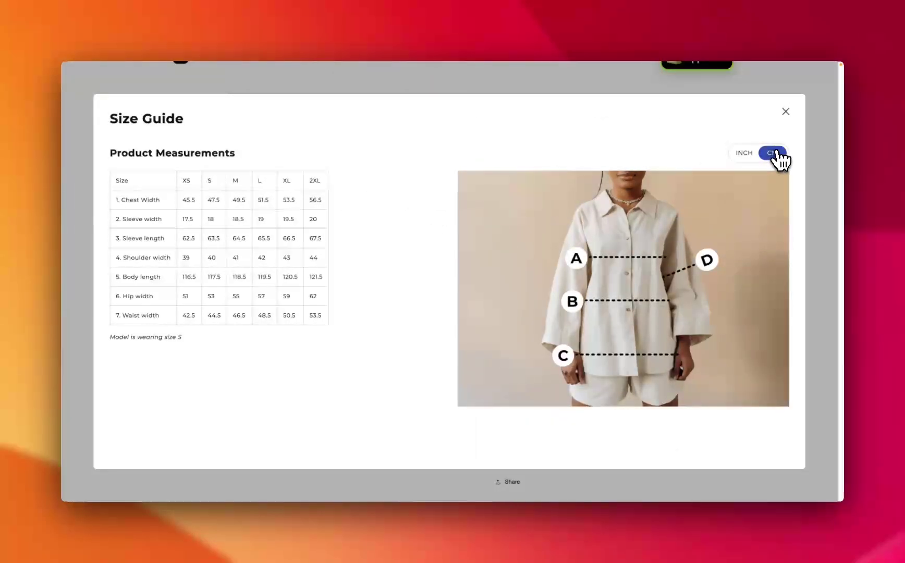
left_click(745, 158)
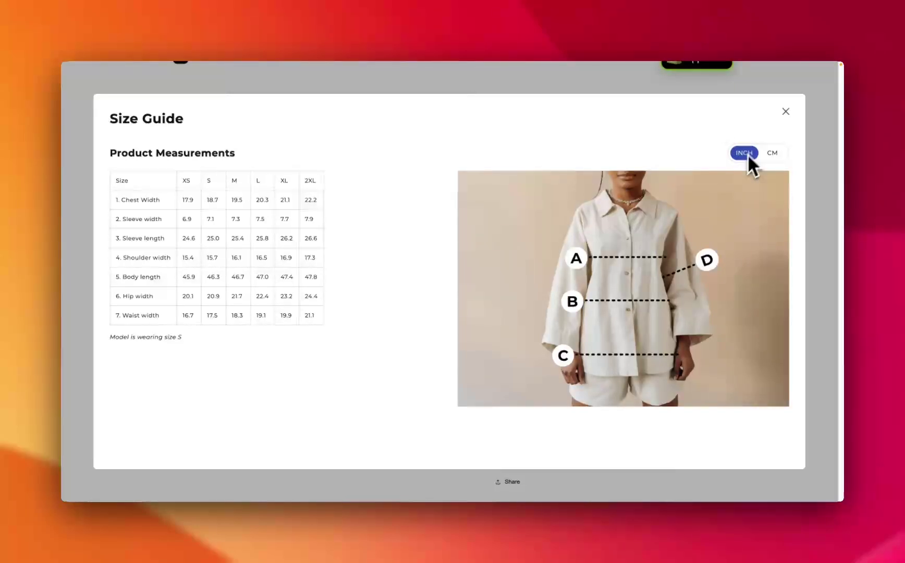
left_click(786, 113)
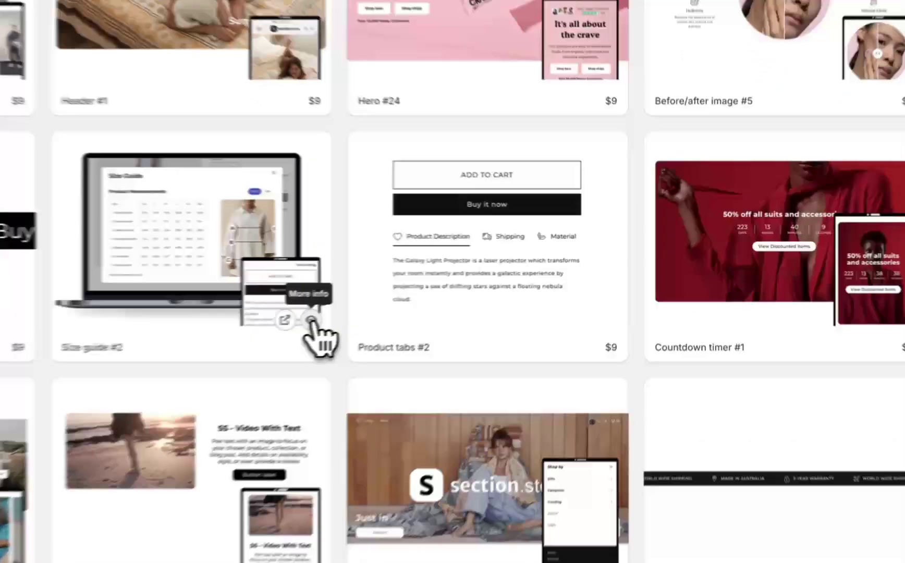
Open the Size guide #2 card and highlight its $9 price and one-time charge note
left_click(482, 287)
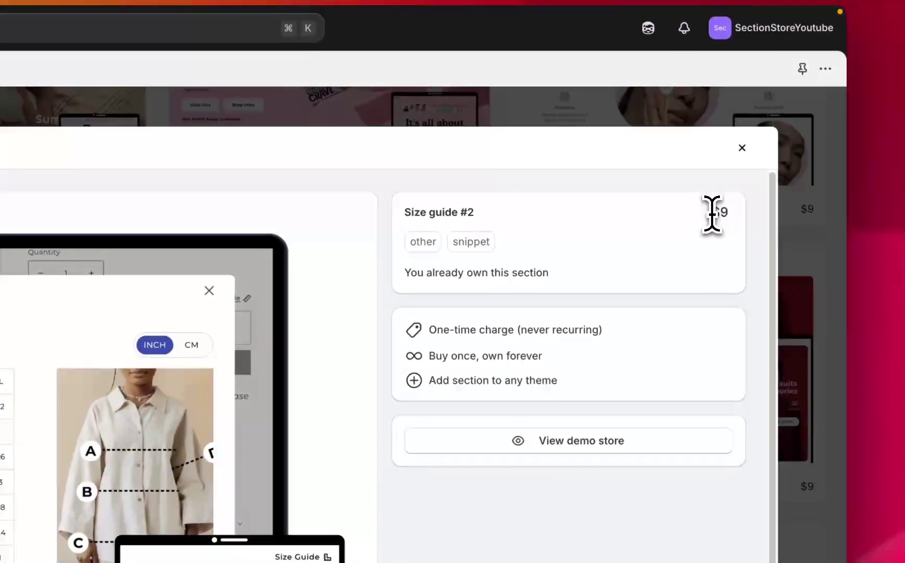
left_click_drag(730, 193, 754, 201)
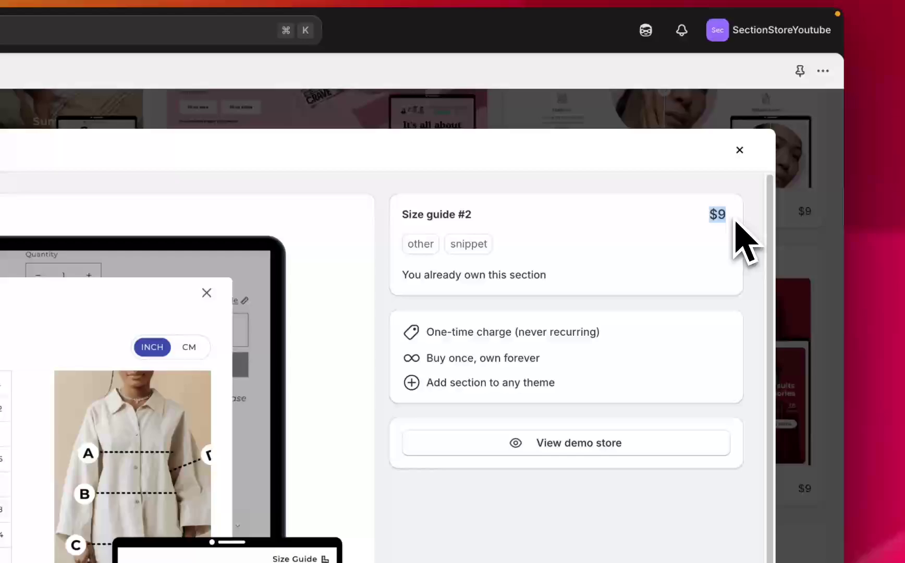
left_click_drag(519, 332, 426, 332)
left_click(603, 338)
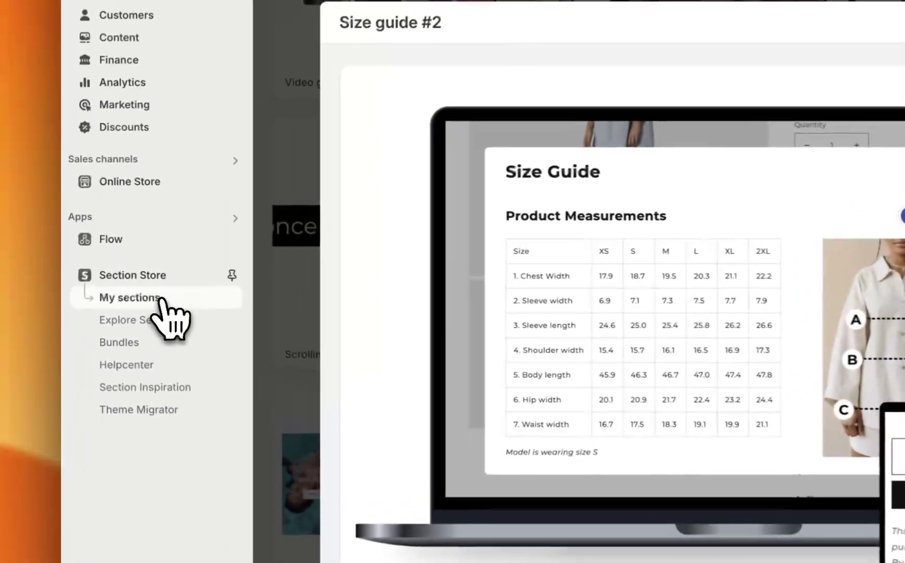
From My sections, add Size guide #2 to the export theme
left_click(97, 273)
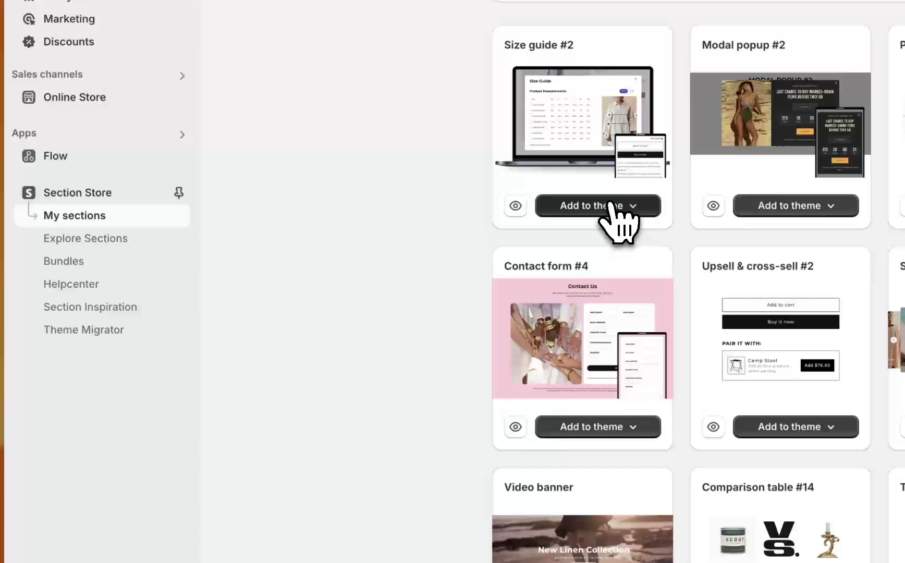
left_click(600, 205)
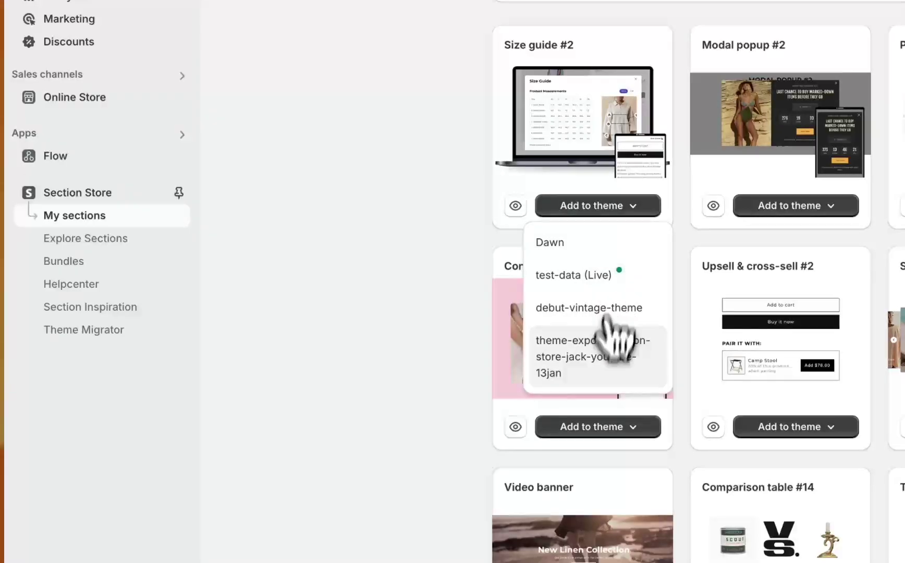
left_click(605, 359)
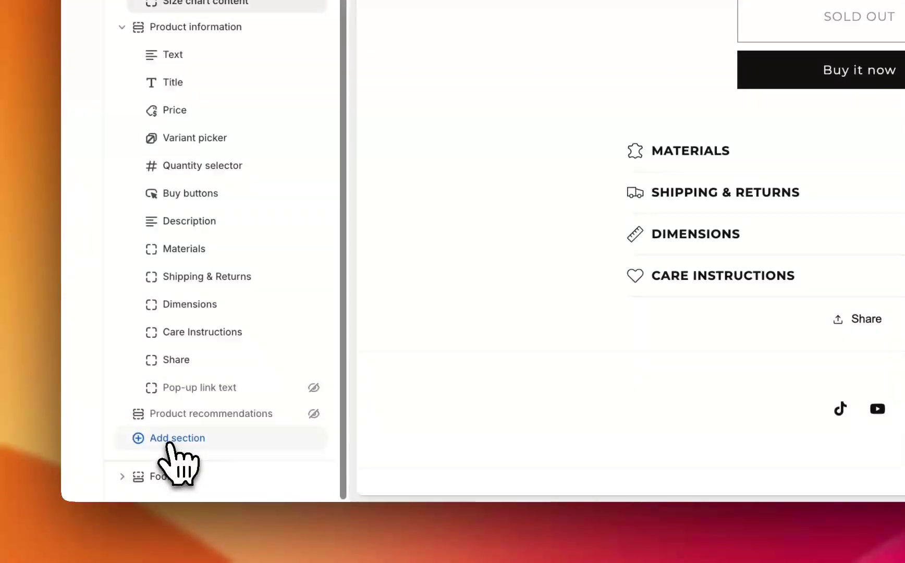
Search 'size' and insert the SS - Size guide #2 section into the template
left_click(168, 441)
type("size")
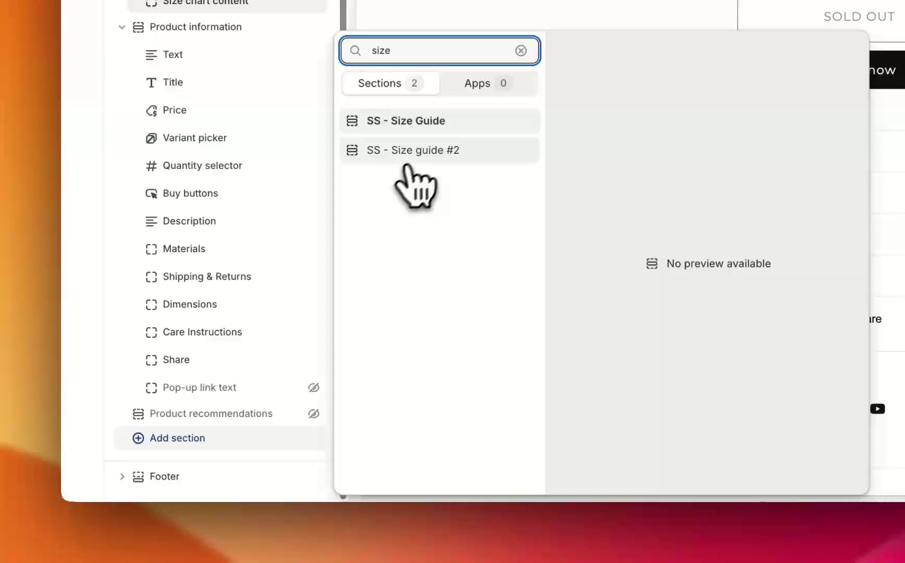
left_click(444, 150)
scroll(218, 252, "down", 3)
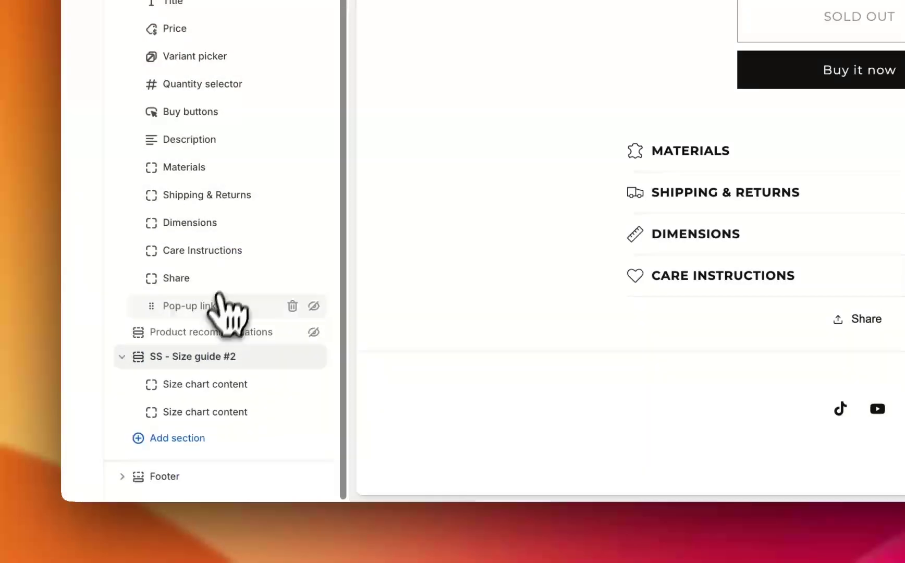
scroll(245, 292, "up", 5)
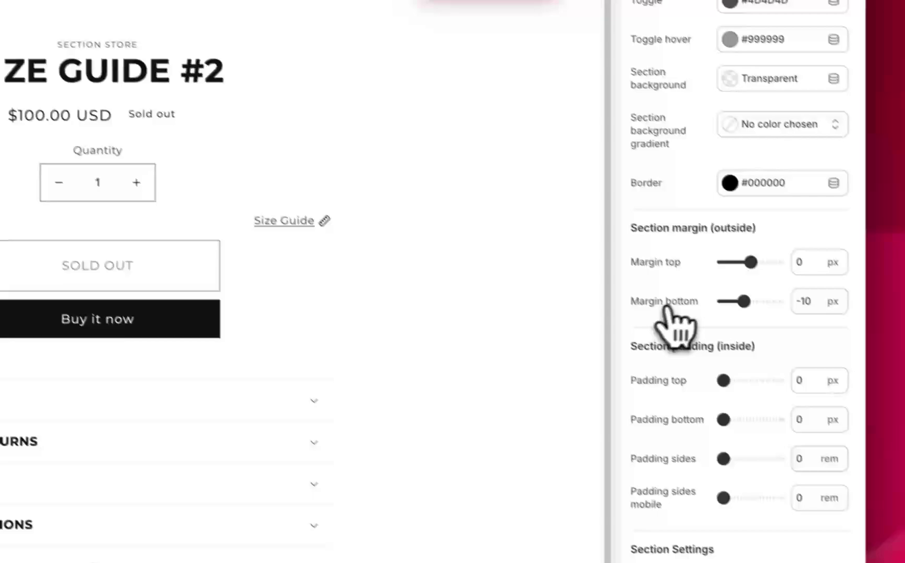
scroll(677, 323, "up", 10)
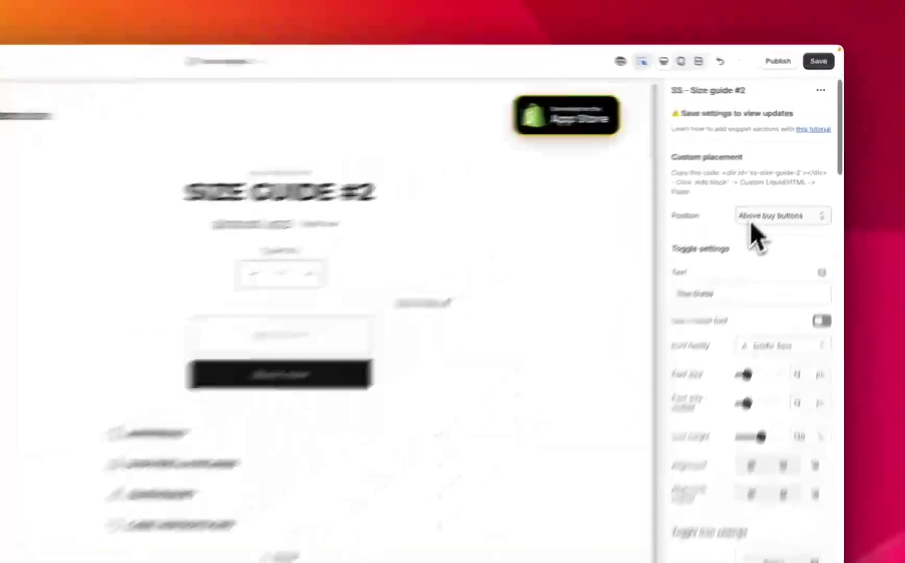
left_click(780, 180)
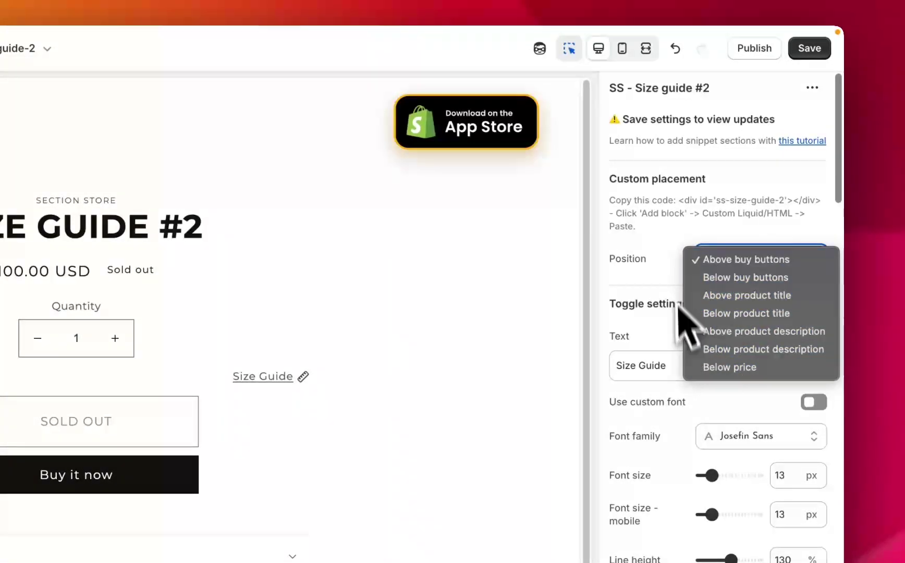
left_click(652, 230)
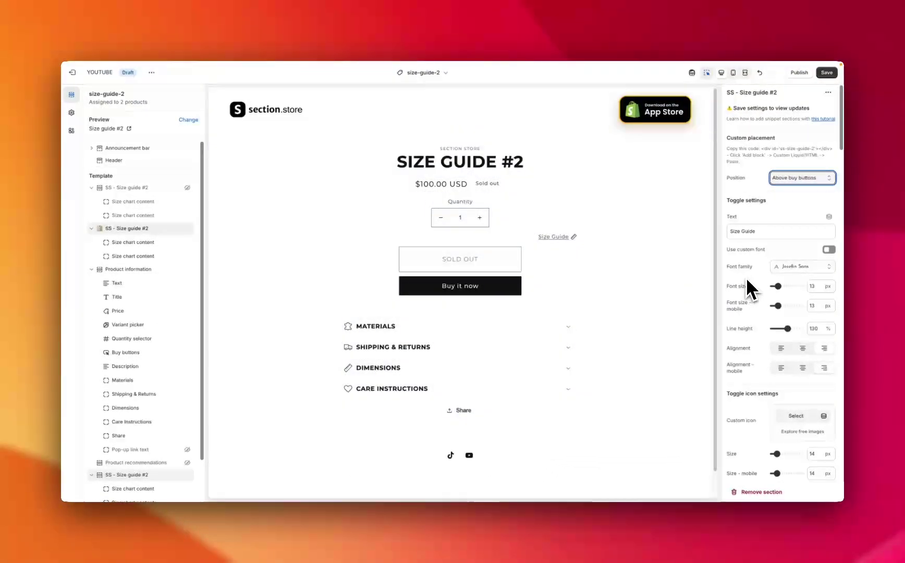
scroll(751, 287, "down", 2)
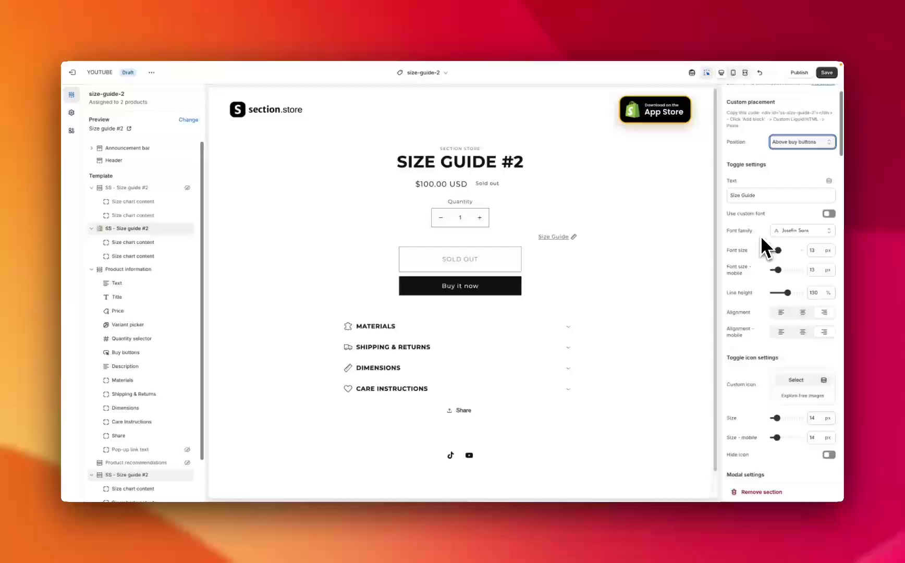
scroll(751, 235, "down", 1)
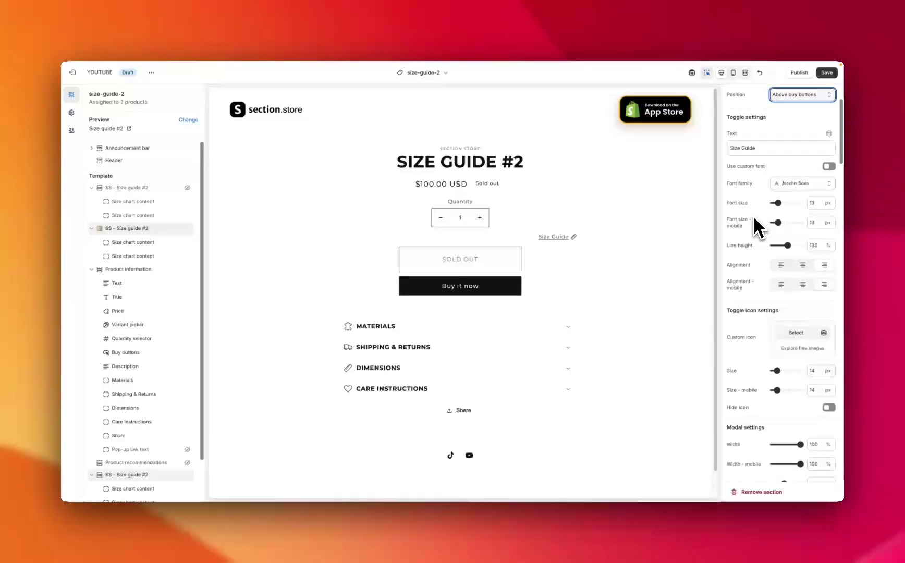
scroll(754, 219, "down", 1)
scroll(751, 245, "down", 1)
scroll(749, 257, "down", 2)
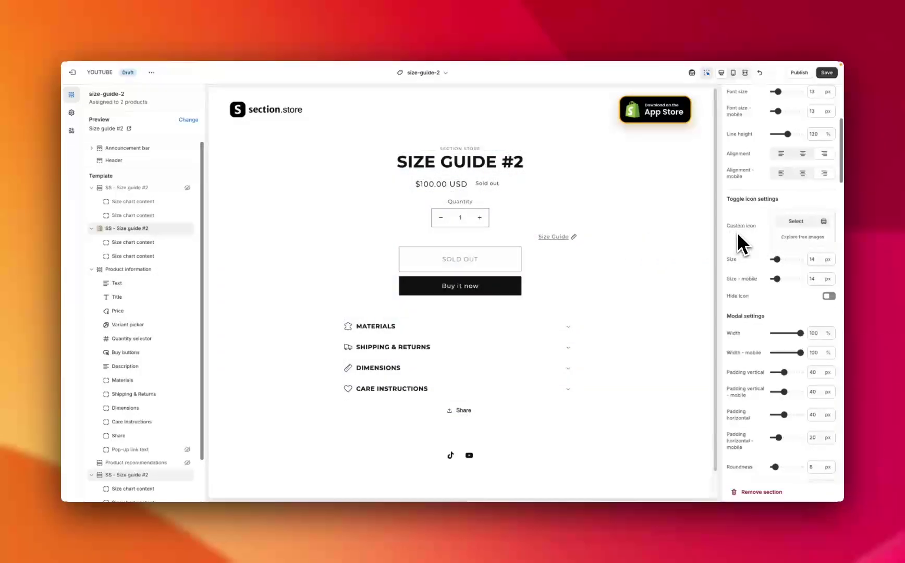
scroll(738, 232, "down", 1)
scroll(754, 245, "down", 1)
scroll(751, 249, "down", 2)
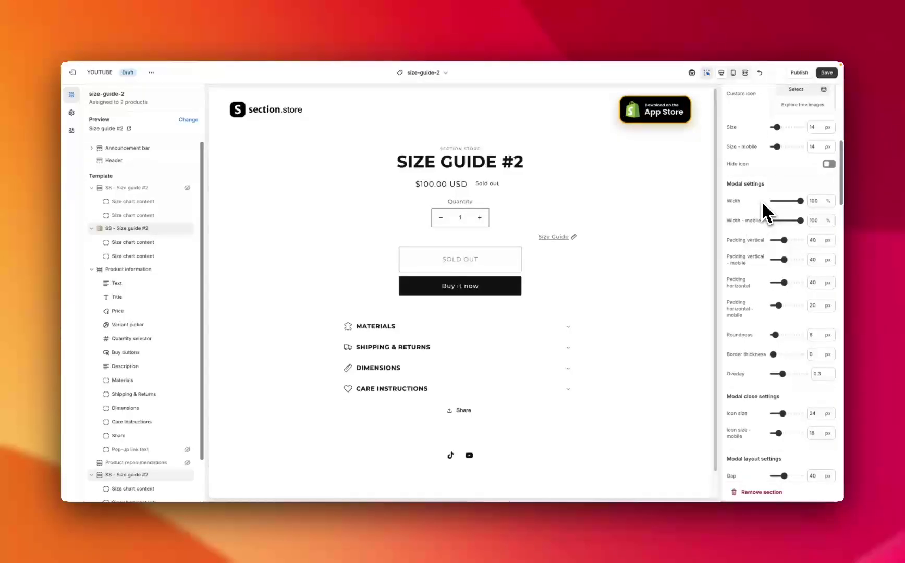
scroll(762, 200, "down", 1)
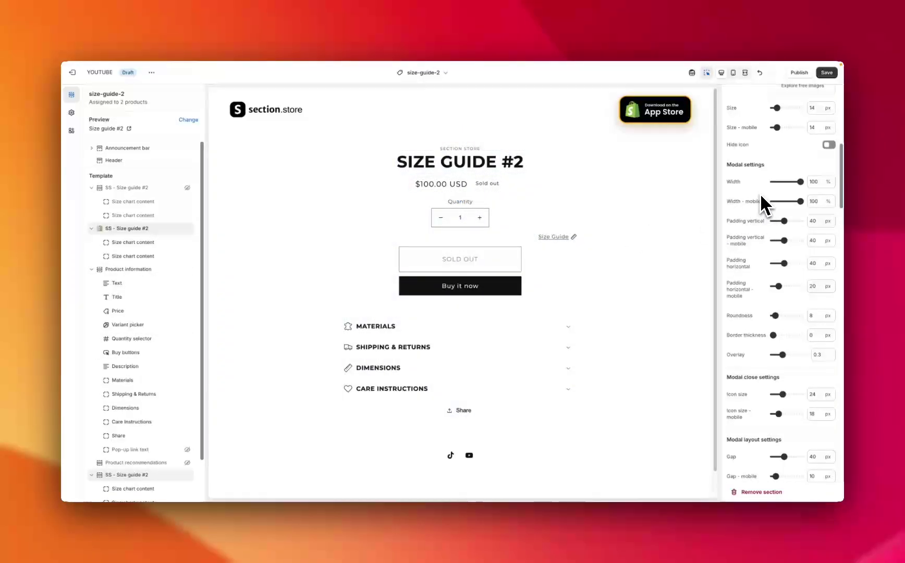
scroll(761, 199, "down", 2)
scroll(761, 201, "down", 4)
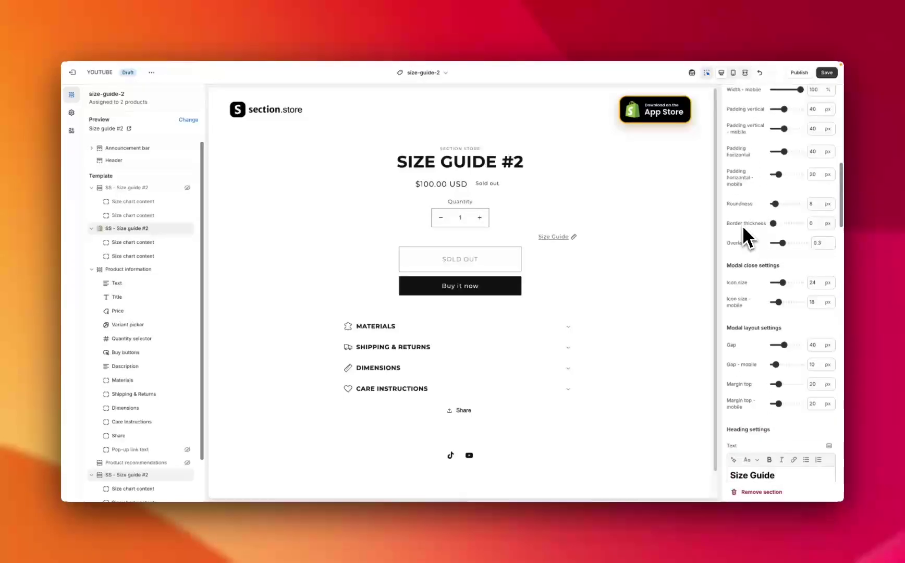
scroll(745, 243, "down", 2)
scroll(746, 243, "down", 2)
scroll(755, 228, "down", 1)
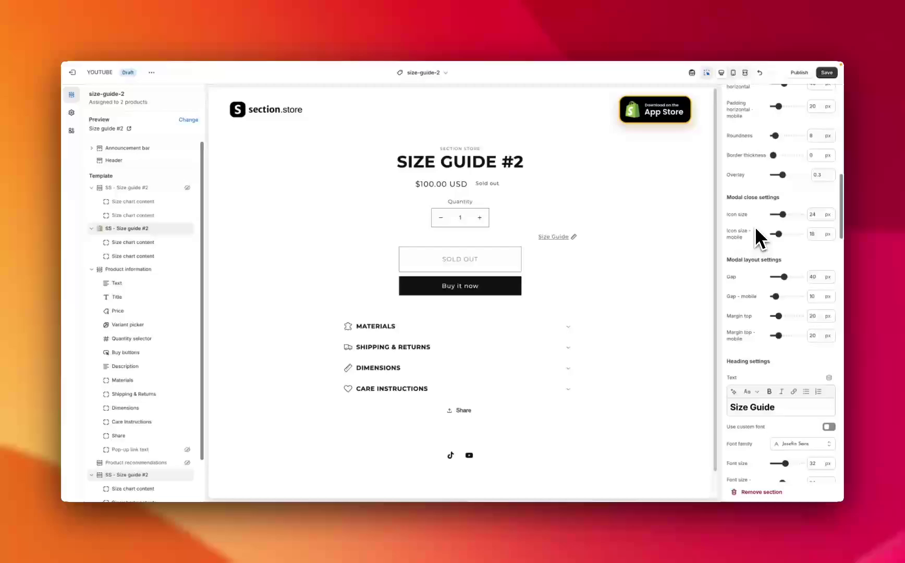
scroll(764, 240, "down", 1)
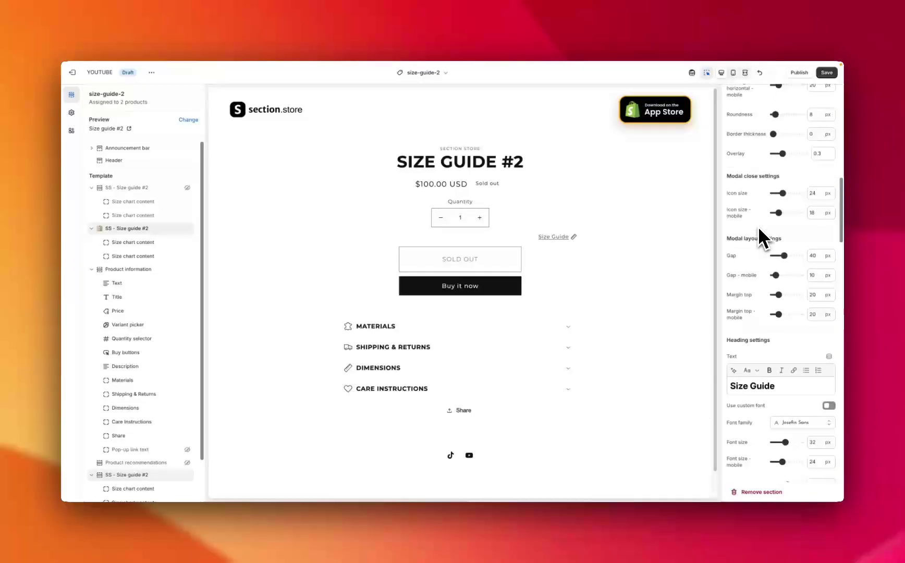
scroll(761, 236, "down", 2)
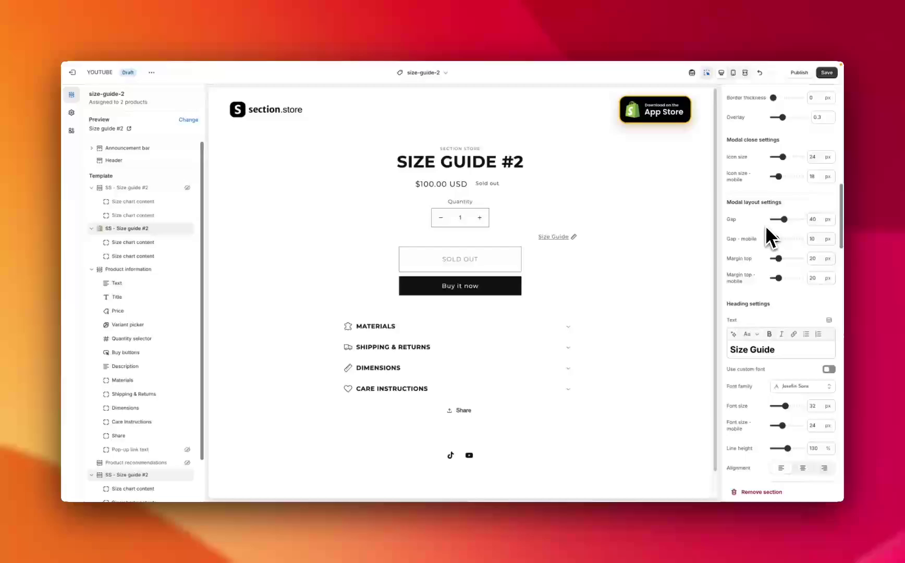
scroll(765, 228, "down", 1)
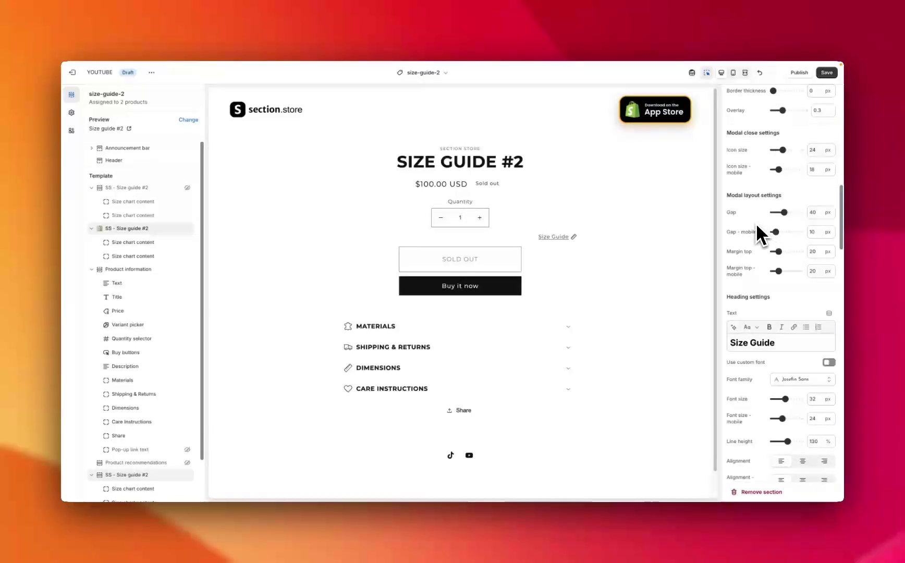
scroll(755, 221, "down", 2)
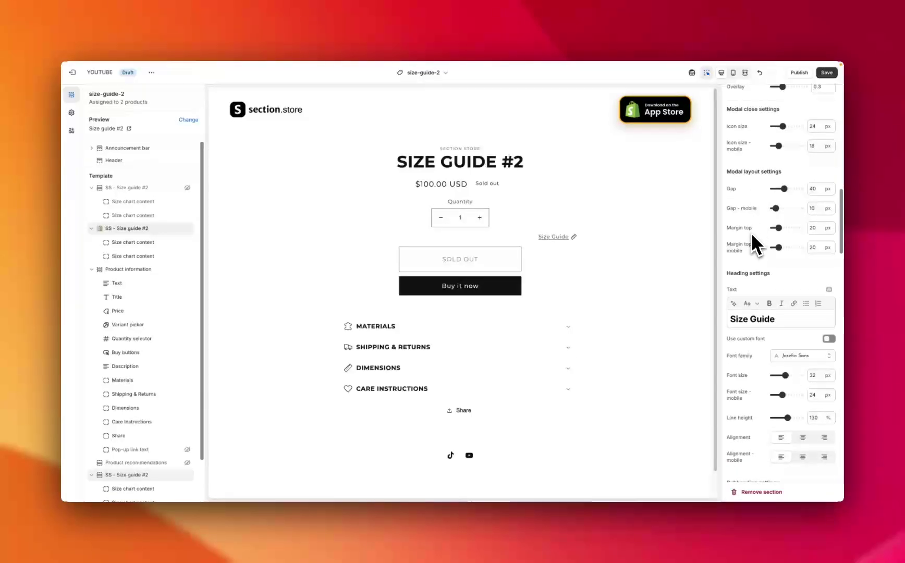
scroll(753, 235, "down", 3)
scroll(762, 212, "down", 5)
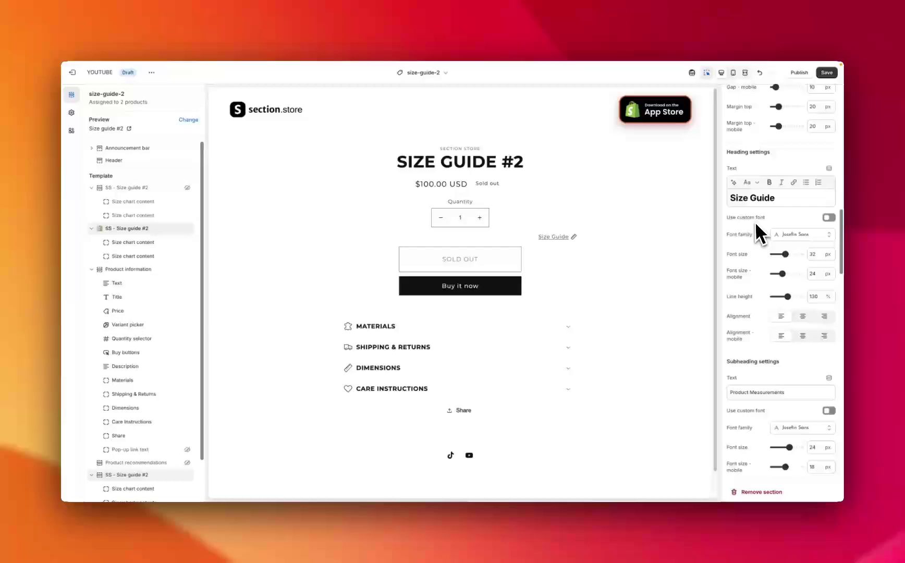
left_click(775, 199)
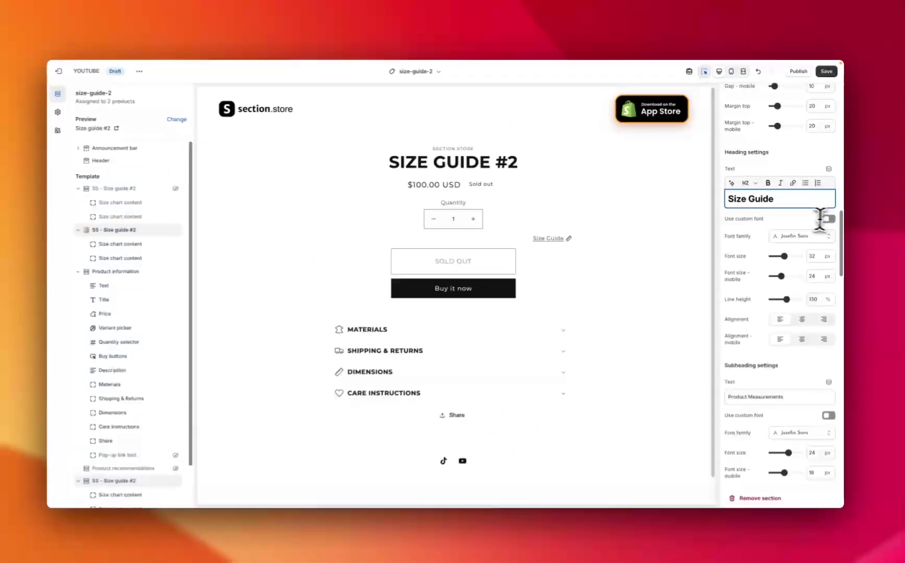
scroll(742, 238, "down", 2)
scroll(751, 230, "down", 1)
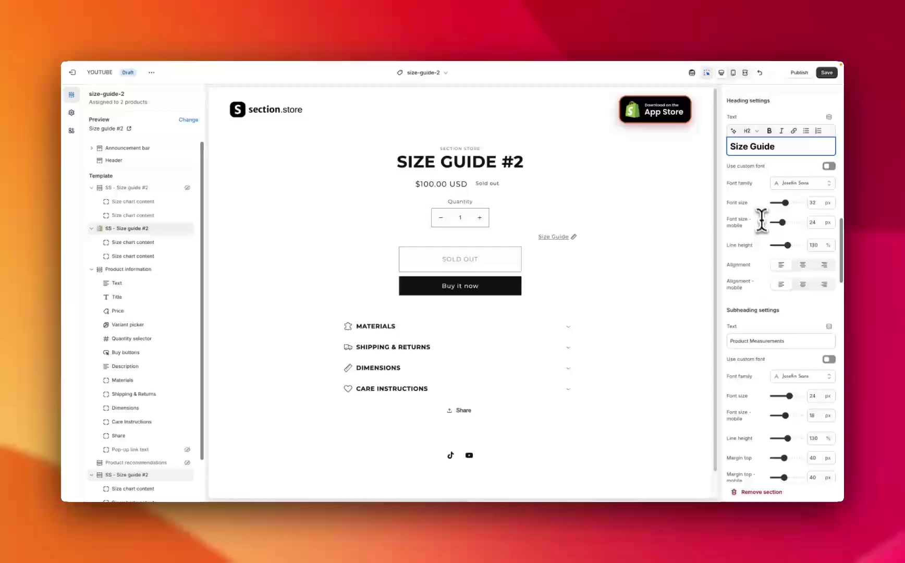
scroll(758, 209, "down", 1)
scroll(758, 220, "down", 1)
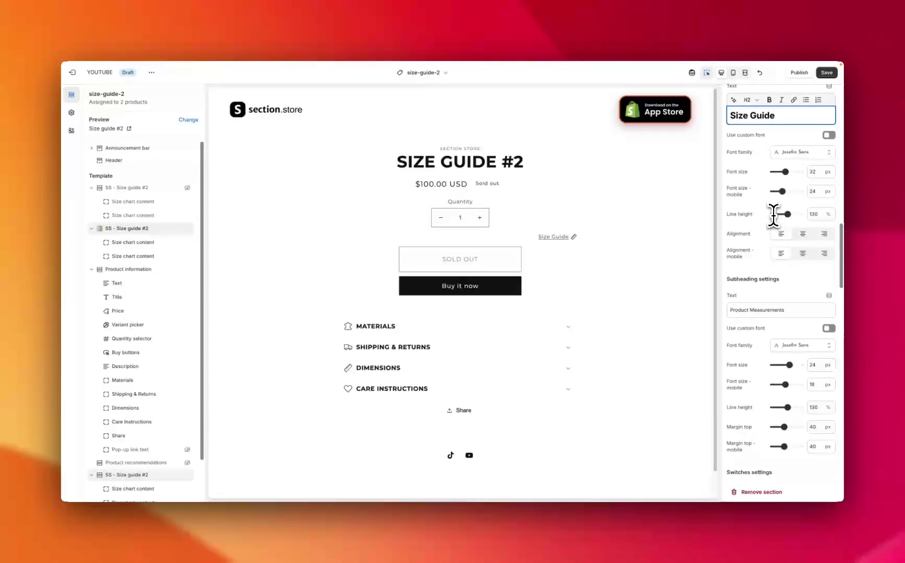
scroll(782, 248, "down", 2)
scroll(762, 253, "down", 3)
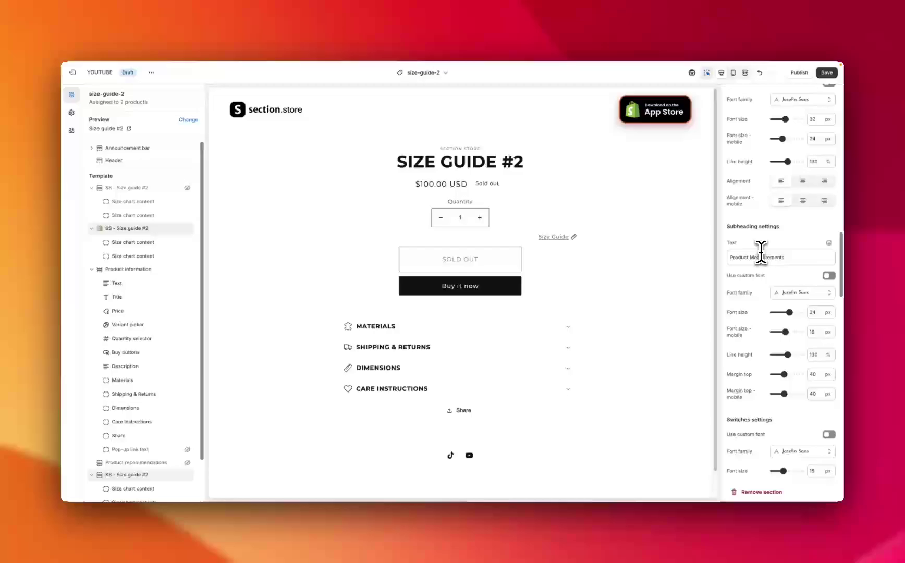
scroll(758, 224, "down", 6)
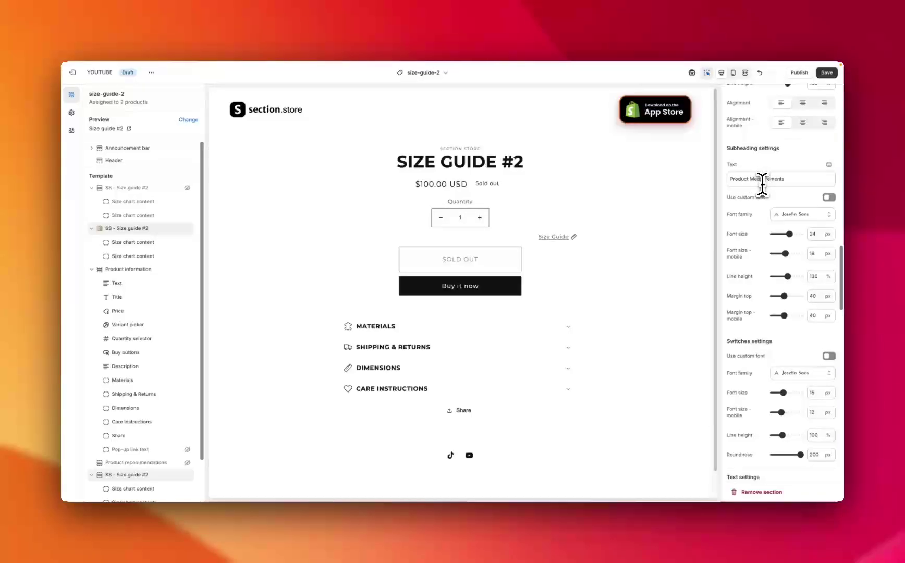
scroll(761, 214, "down", 1)
scroll(760, 215, "down", 4)
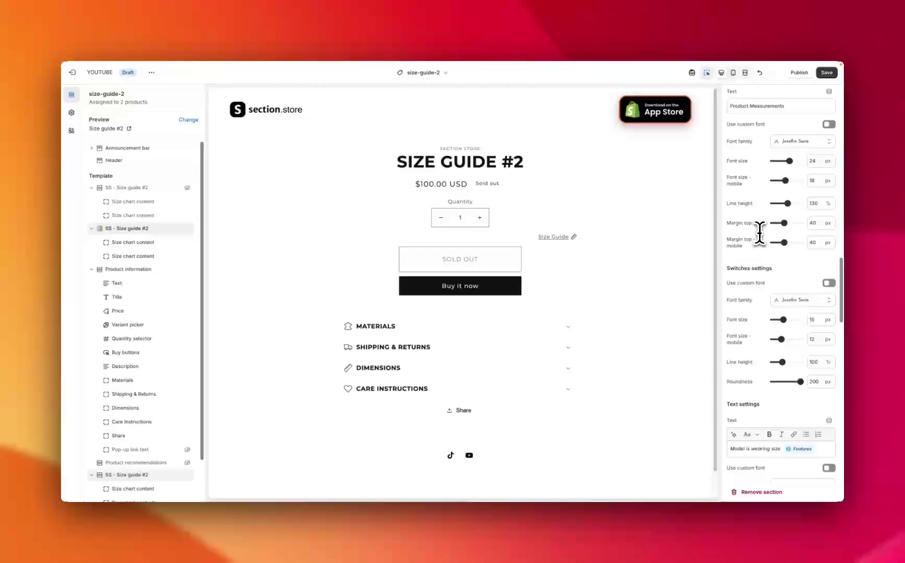
scroll(758, 234, "down", 2)
scroll(761, 236, "down", 3)
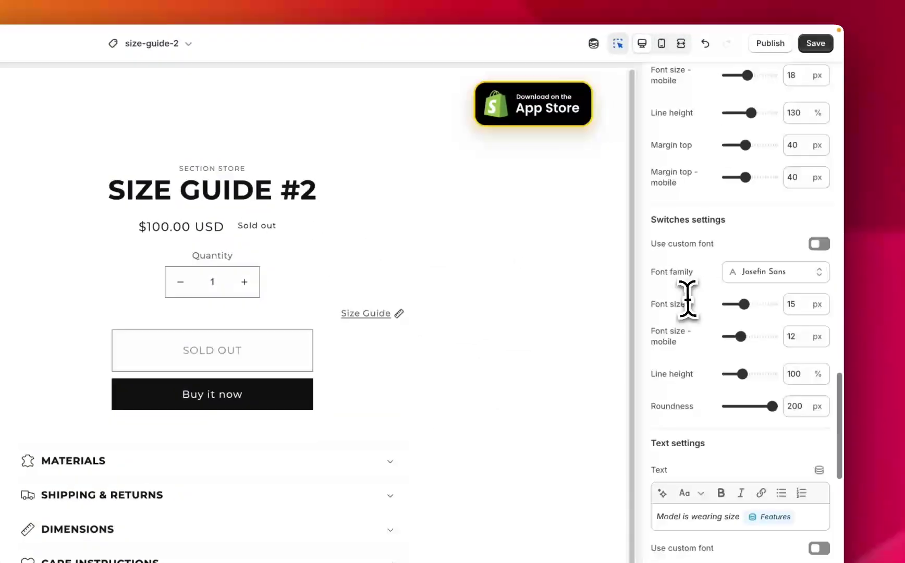
scroll(688, 299, "down", 1)
scroll(688, 299, "down", 1)
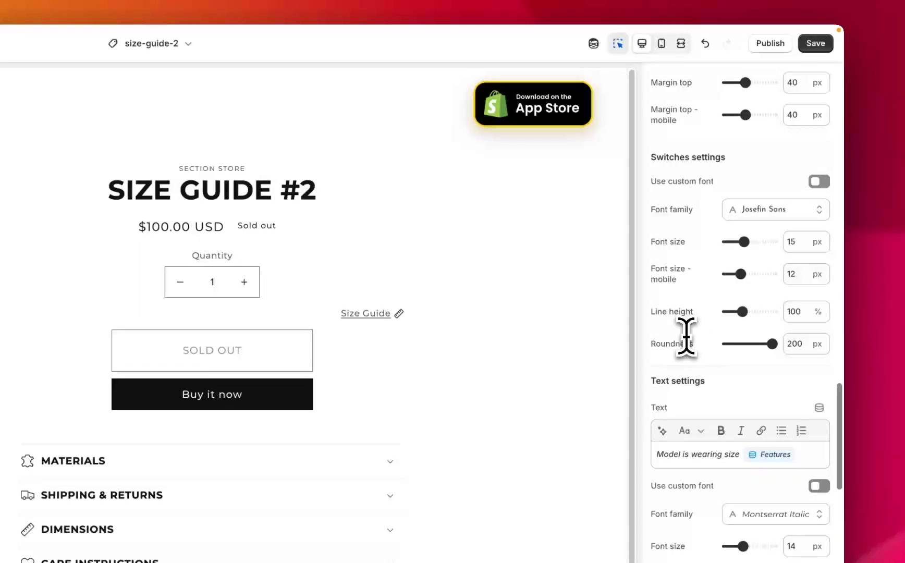
scroll(686, 339, "down", 5)
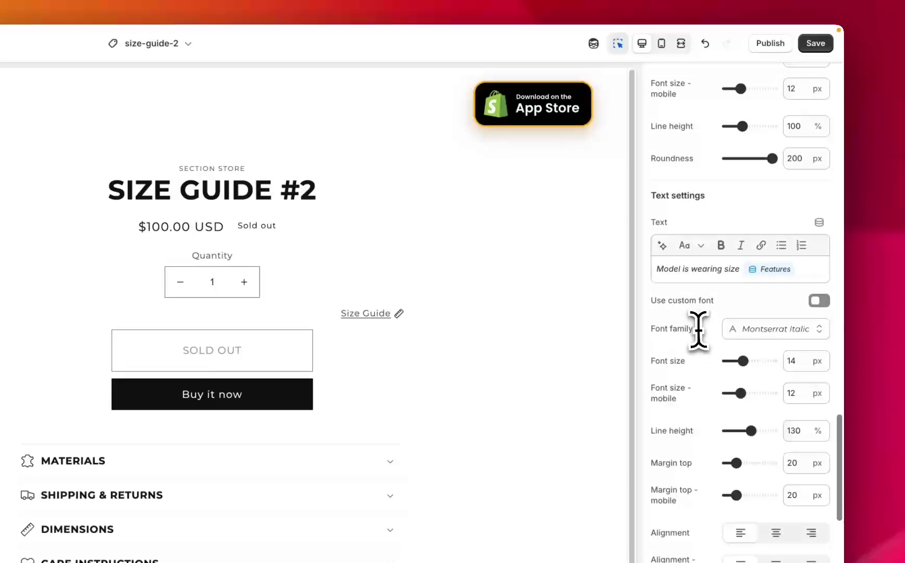
scroll(697, 329, "down", 1)
scroll(698, 313, "down", 3)
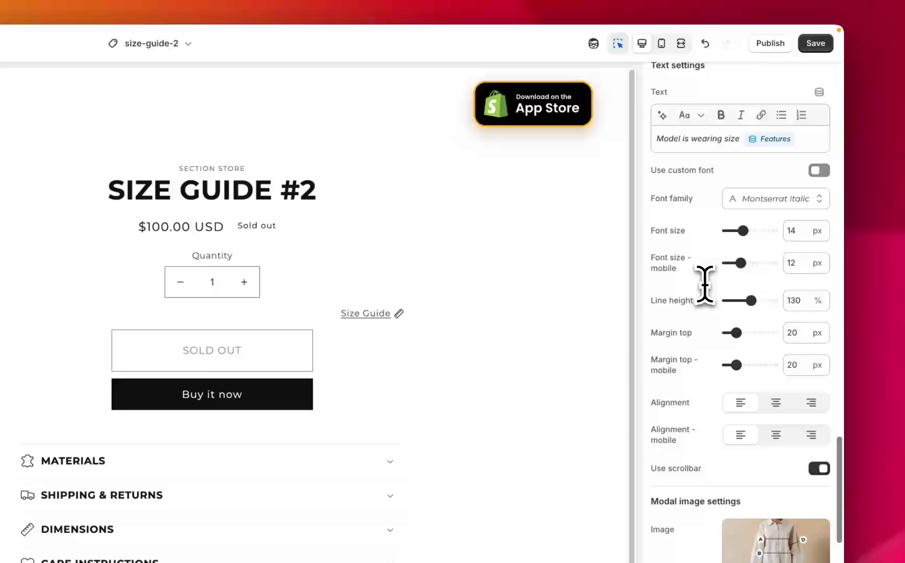
scroll(701, 299, "down", 3)
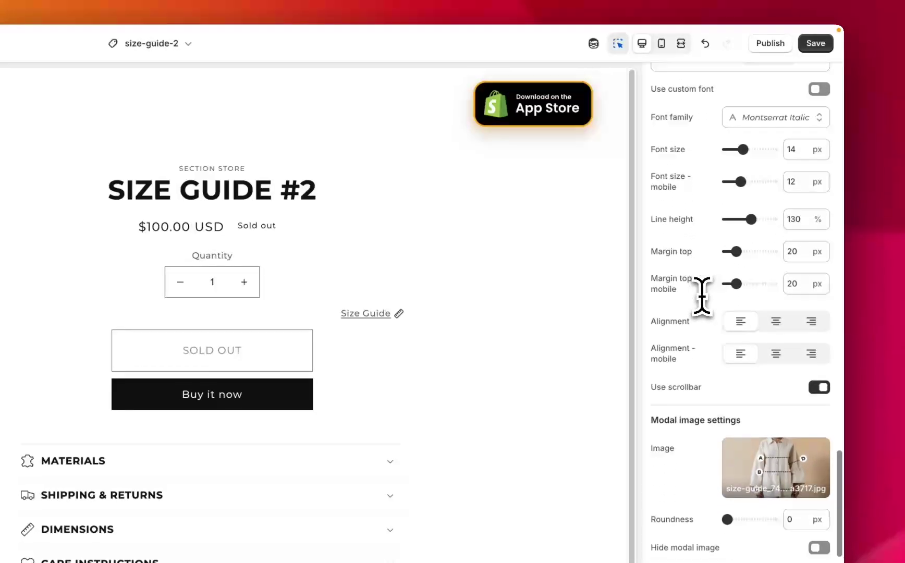
scroll(699, 304, "down", 2)
scroll(697, 311, "down", 8)
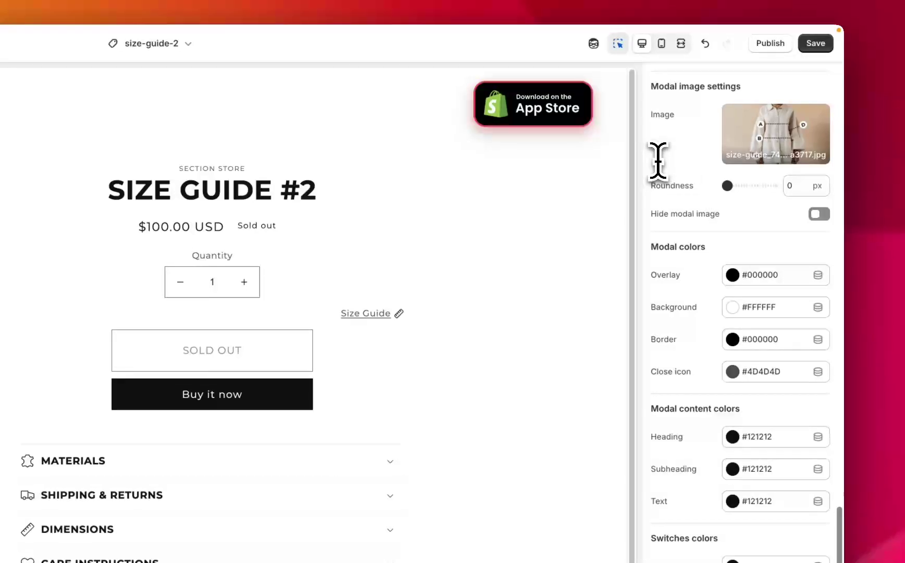
scroll(666, 172, "down", 1)
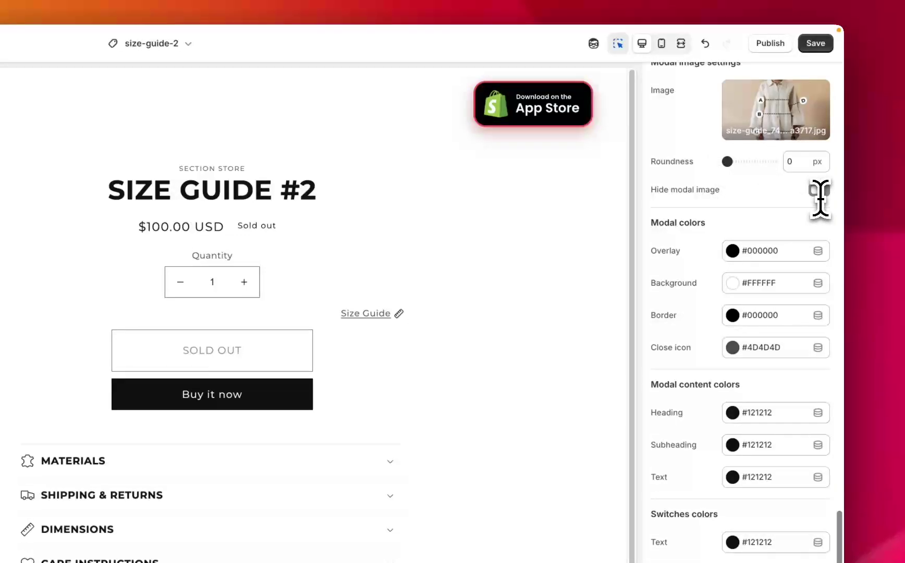
scroll(668, 240, "down", 5)
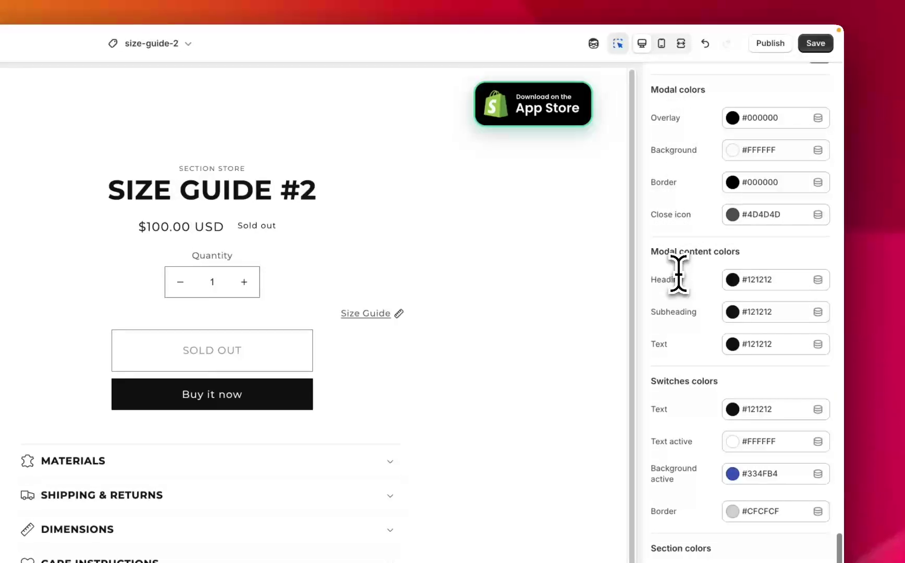
scroll(669, 386, "down", 4)
scroll(666, 384, "down", 3)
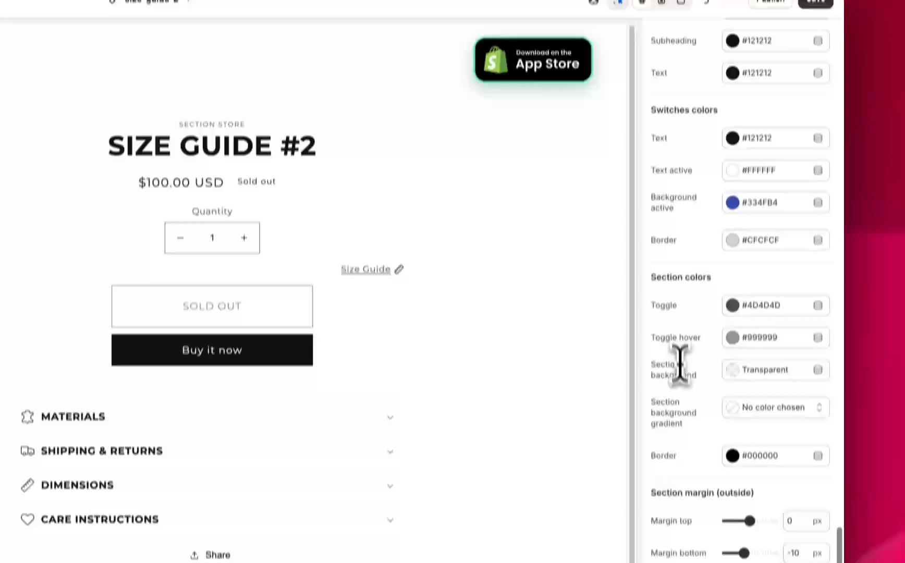
scroll(678, 365, "up", 8)
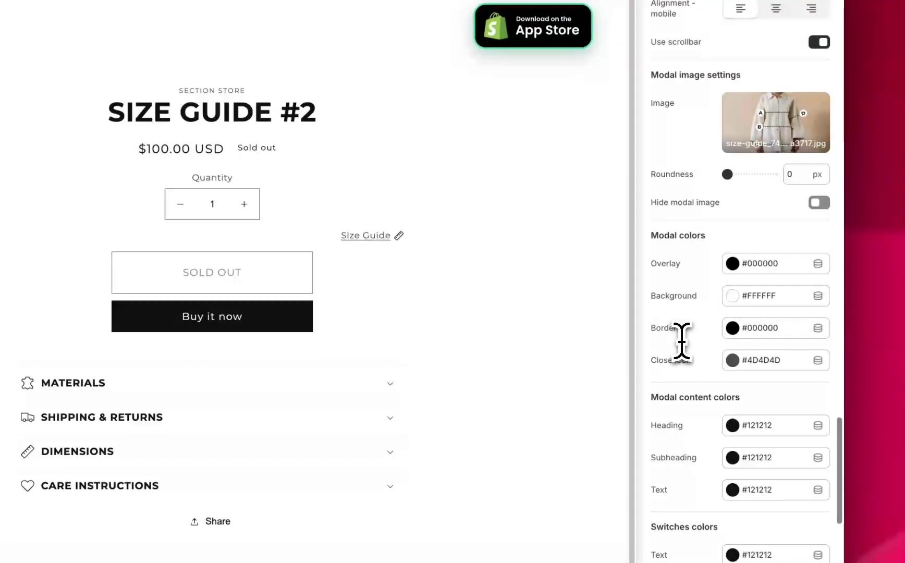
scroll(682, 342, "down", 2)
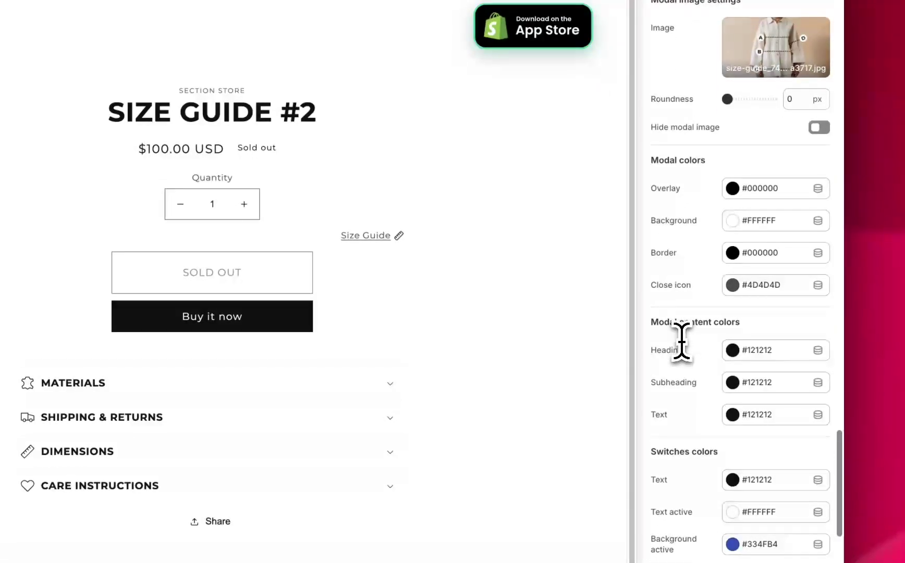
scroll(682, 342, "down", 2)
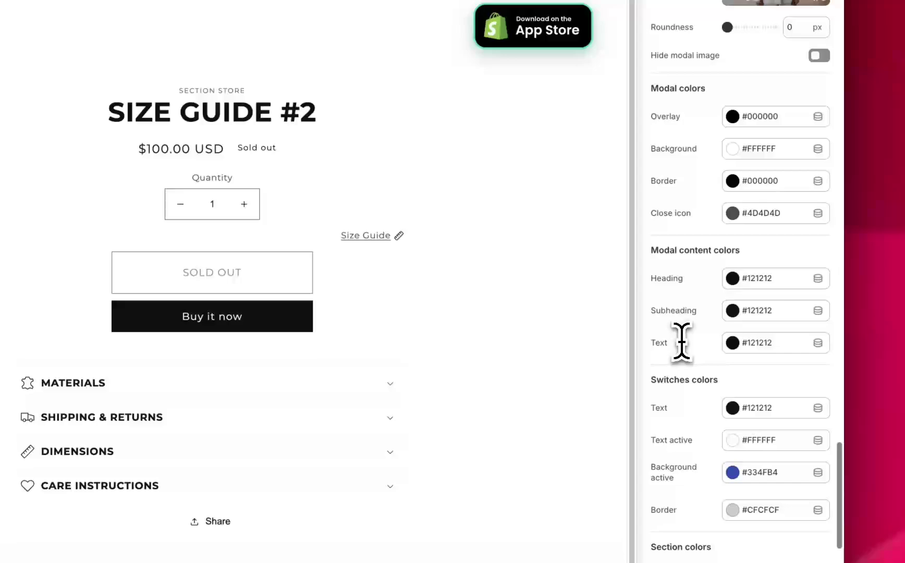
scroll(684, 339, "down", 2)
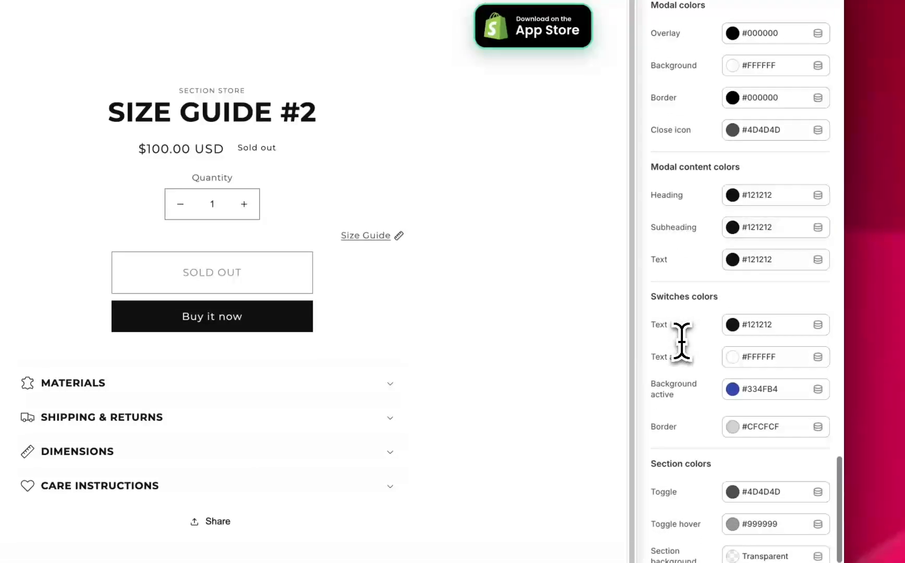
scroll(684, 344, "down", 2)
scroll(704, 340, "down", 8)
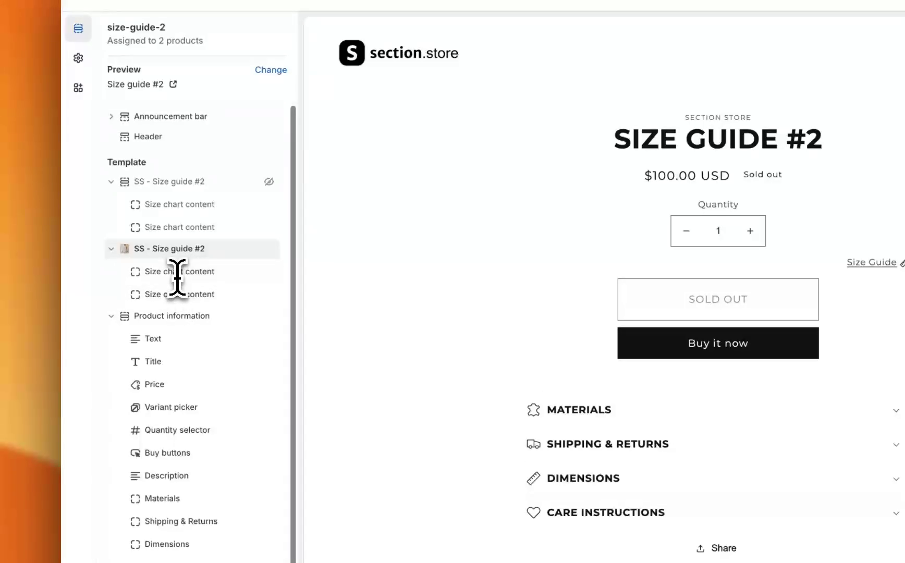
Select the INCH Size chart block under the second SS - Size guide #2 section
mouse_move(177, 289)
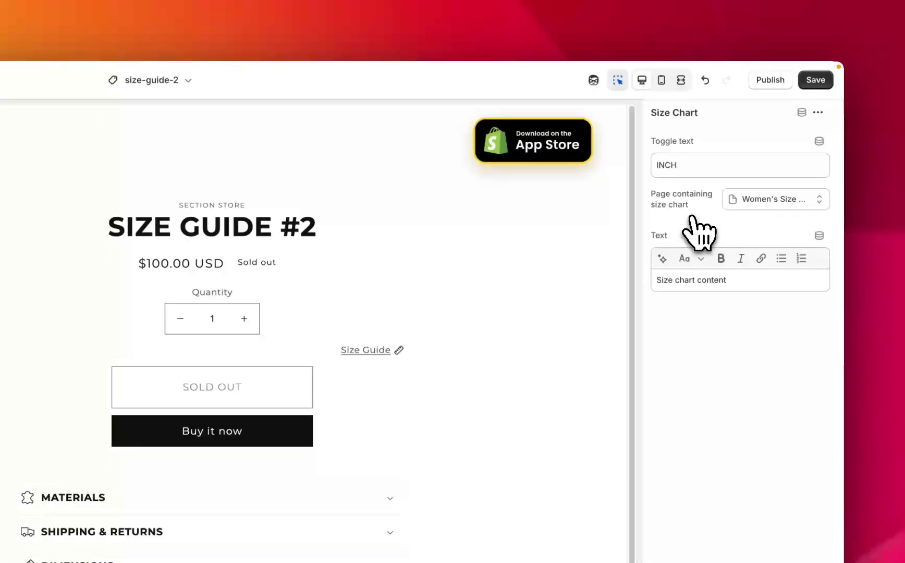
Check the linked women's size chart page dropdown and close it without changing the page
left_click(755, 204)
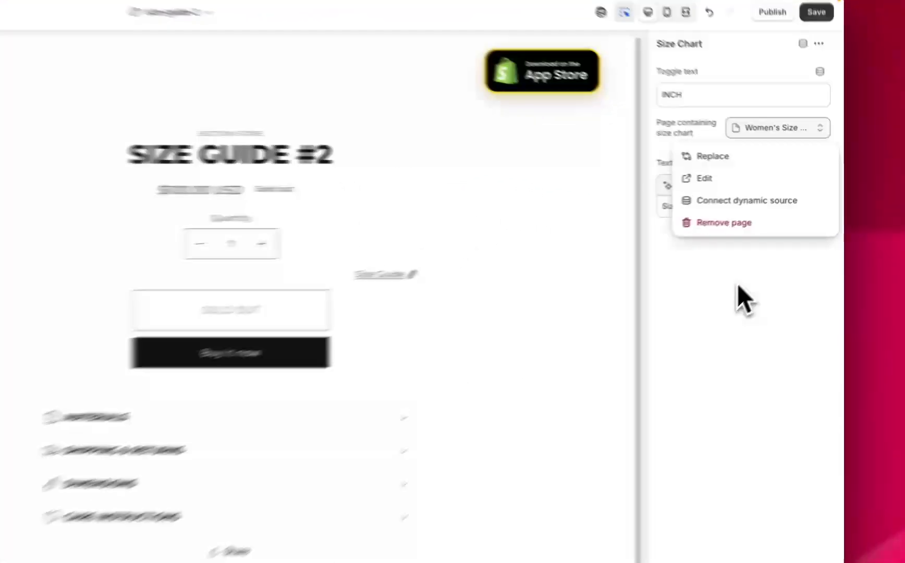
left_click(780, 258)
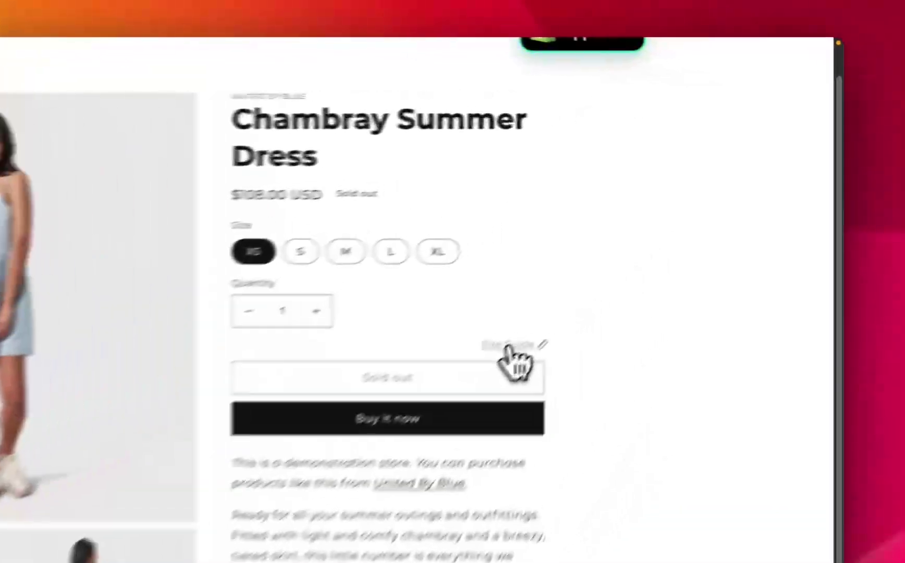
left_click(650, 239)
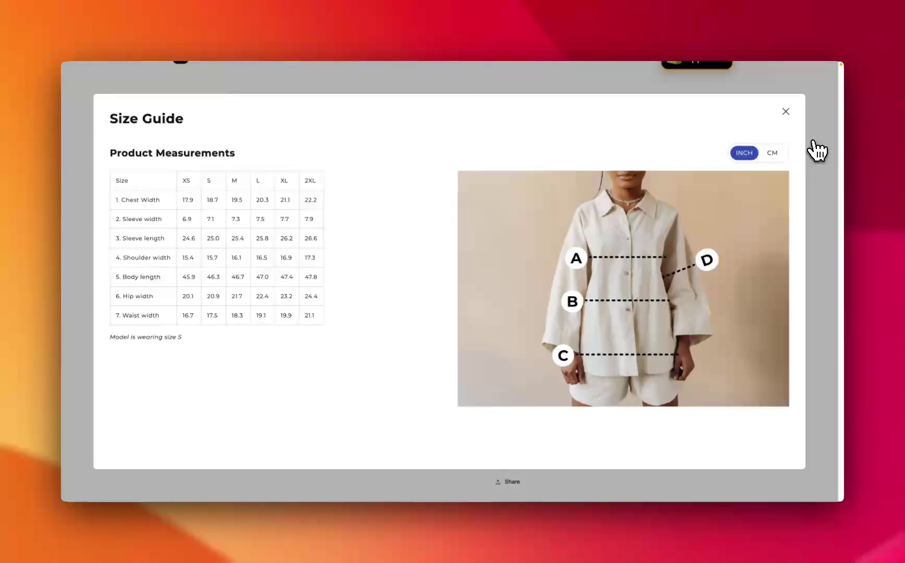
left_click(773, 155)
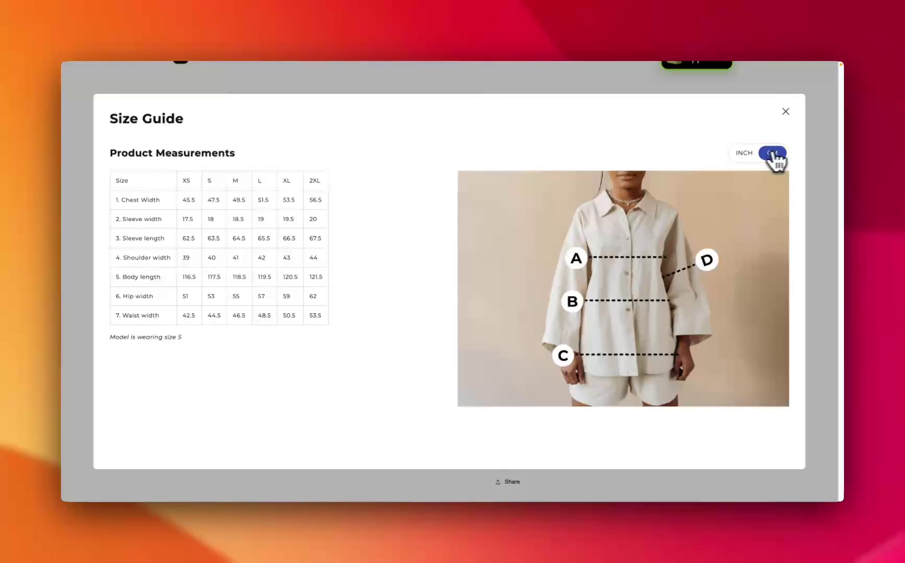
left_click(744, 156)
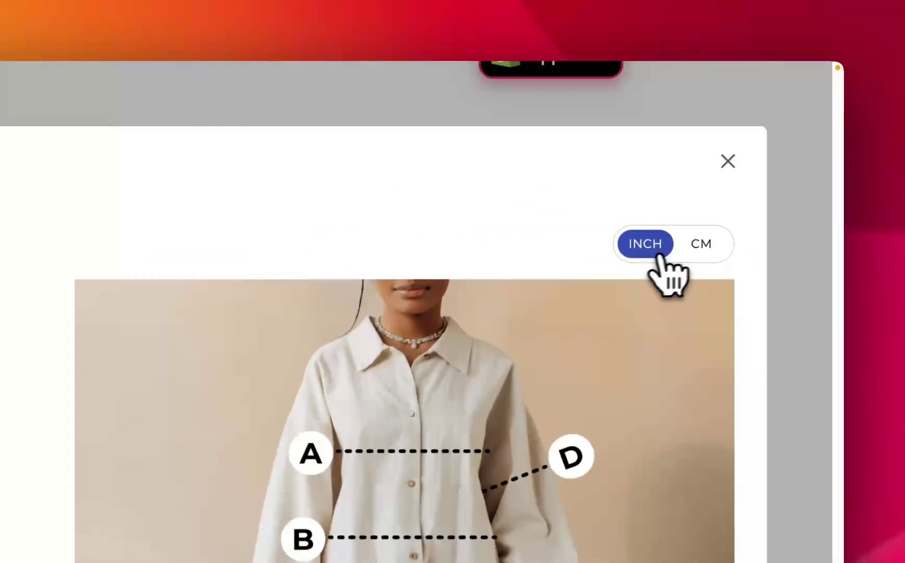
left_click(769, 154)
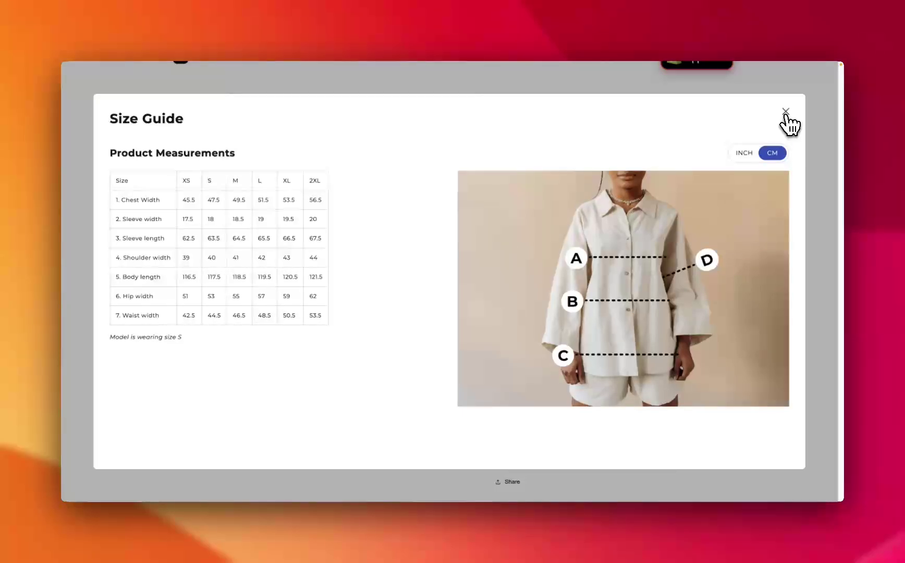
left_click(786, 112)
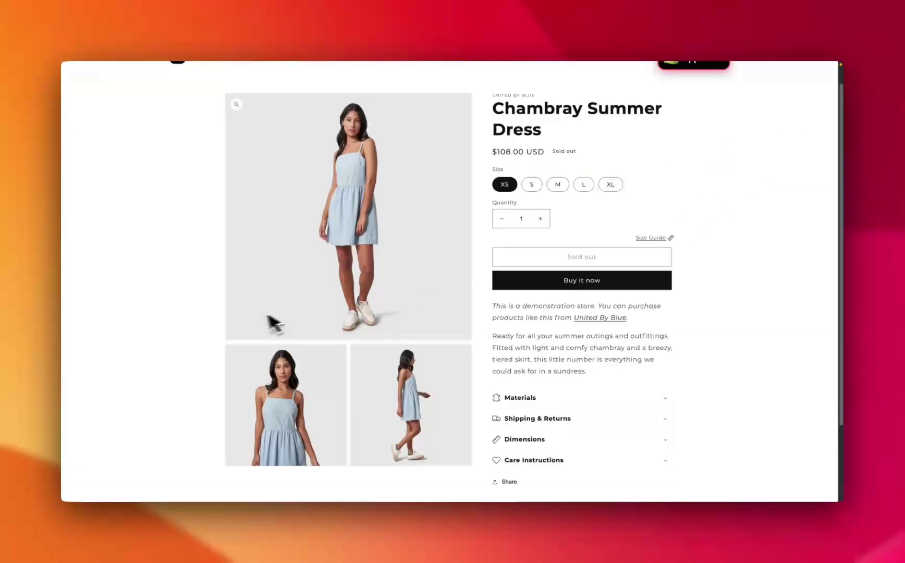